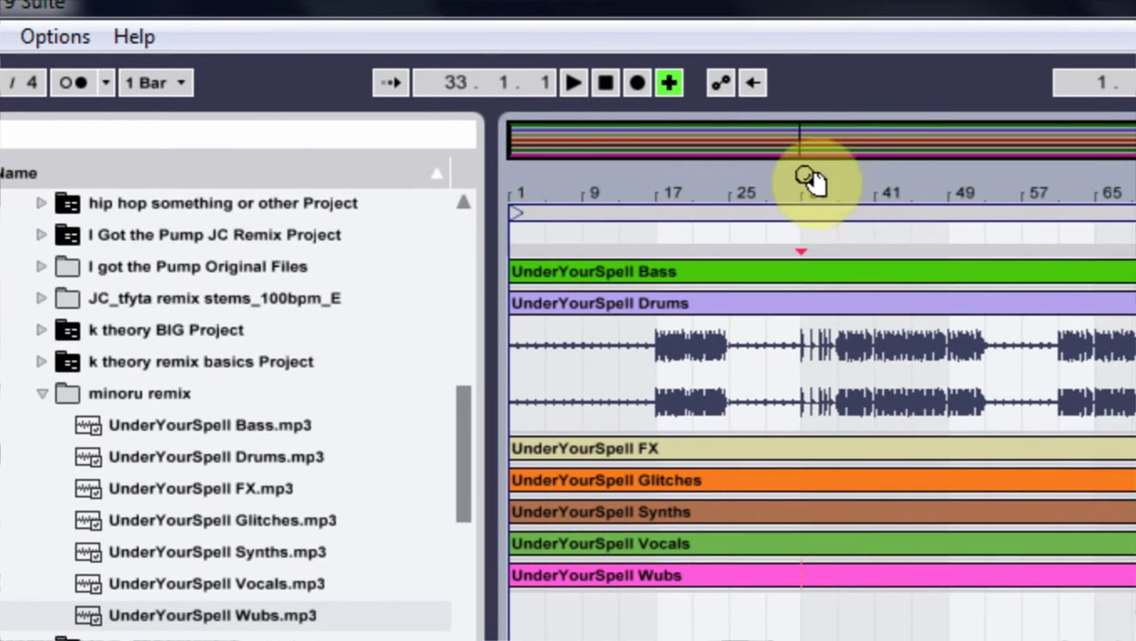
Step: Examine the Drums waveform against the bar grid around bar 33 and along the whole arrangement, and collapse the track
drag(1047, 192, 1047, 214)
mouse_move(800, 179)
mouse_down()
mouse_move(857, 195)
mouse_move(790, 203)
mouse_move(776, 187)
mouse_up()
click(844, 191)
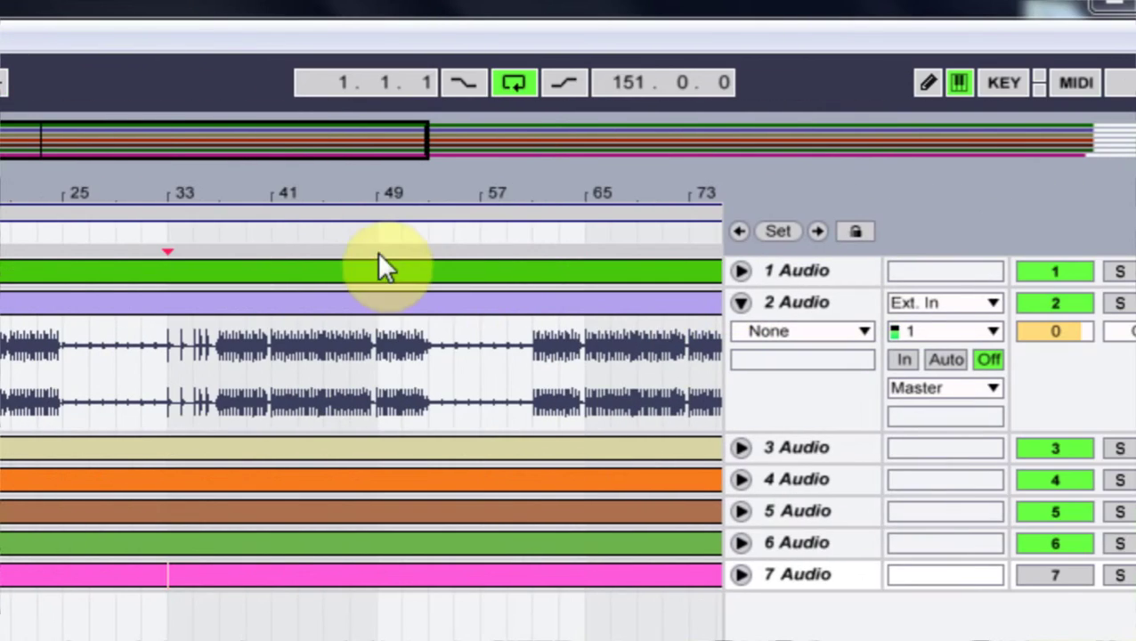
click(297, 230)
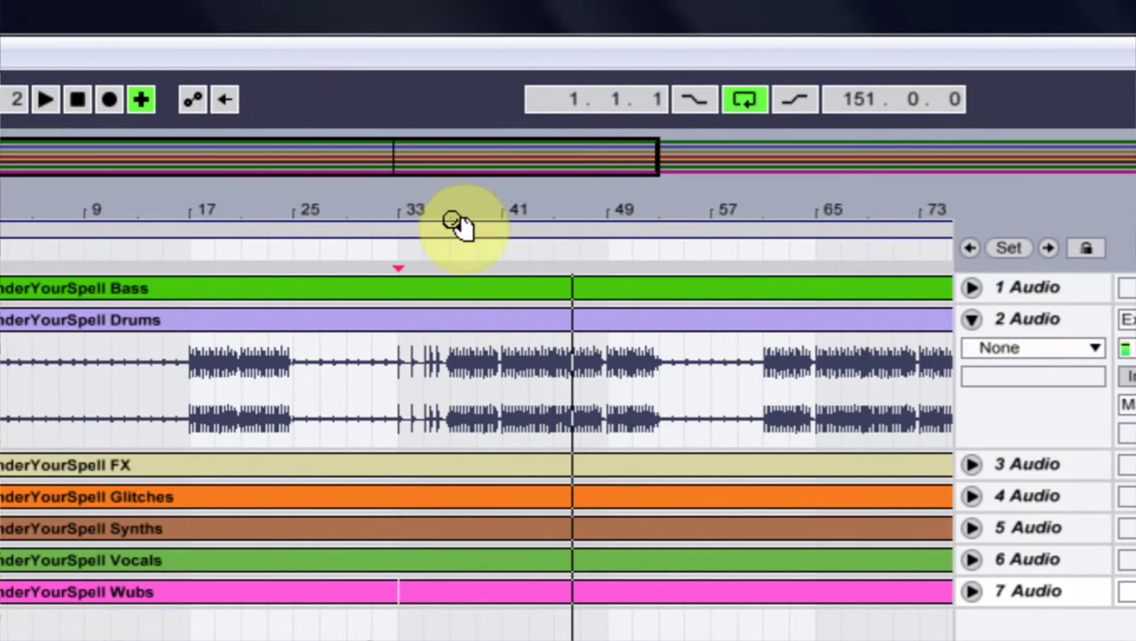
drag(205, 118, 0, 118)
drag(287, 216, 287, 178)
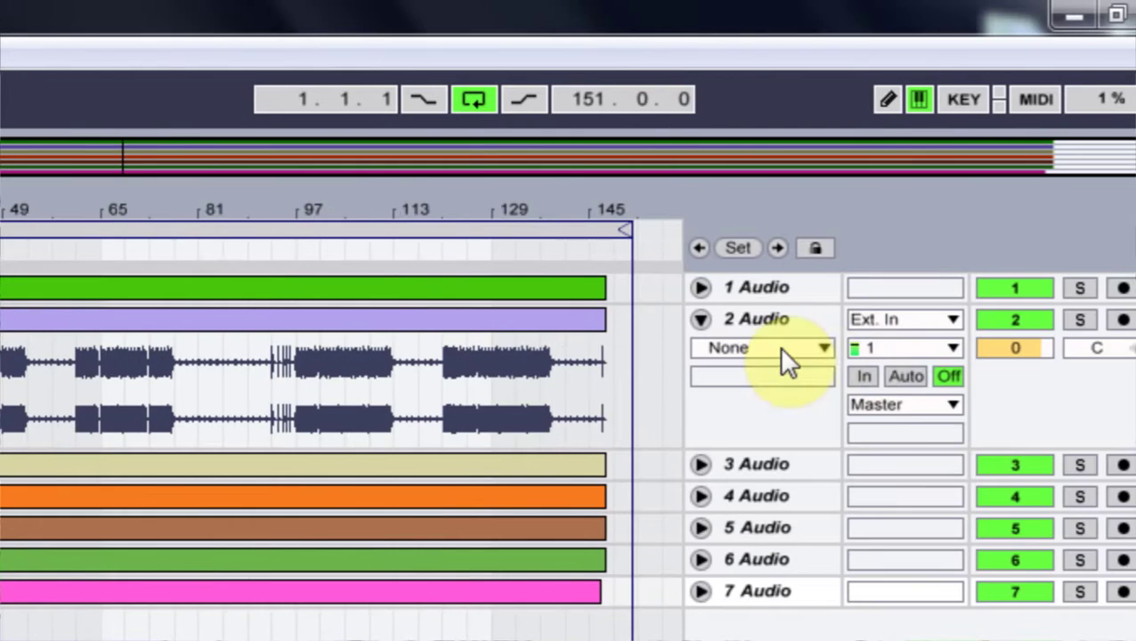
click(702, 319)
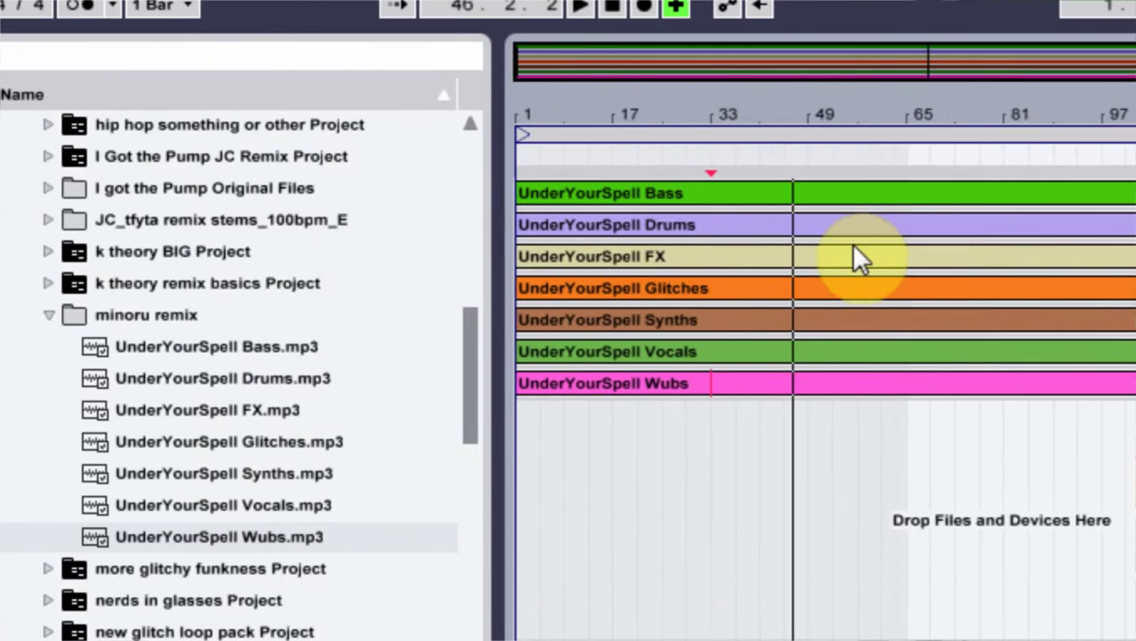
Step: Try moving the start marker of the FX clip further into its sample
click(802, 242)
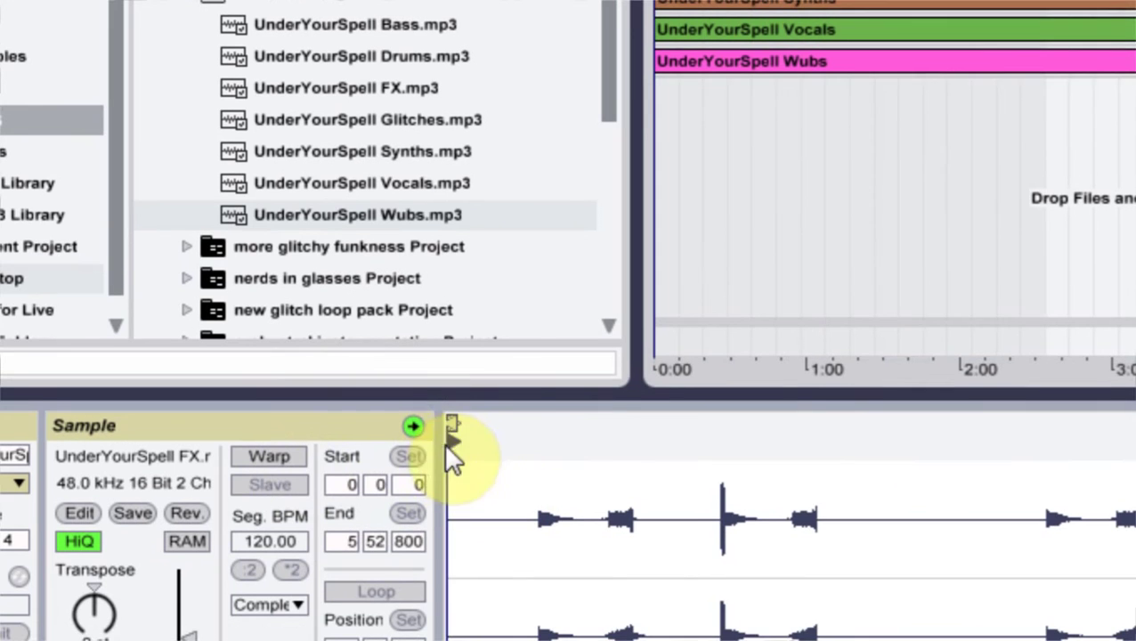
drag(448, 449, 587, 451)
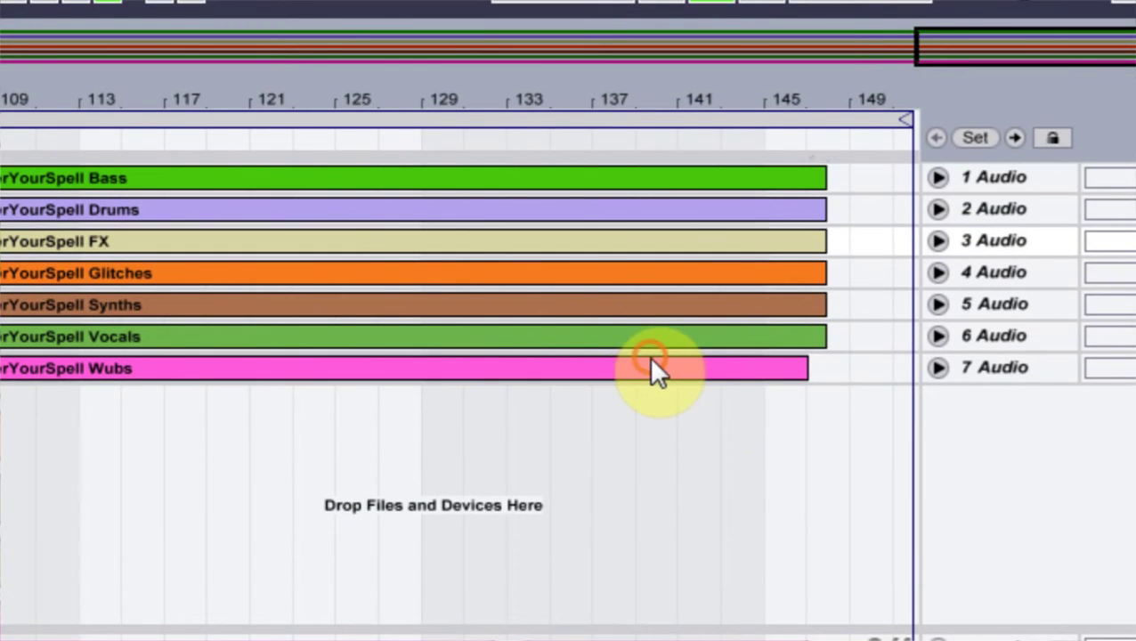
Step: Expand the Wubs track and select the empty stretch just after the end of its clip
click(649, 435)
click(937, 396)
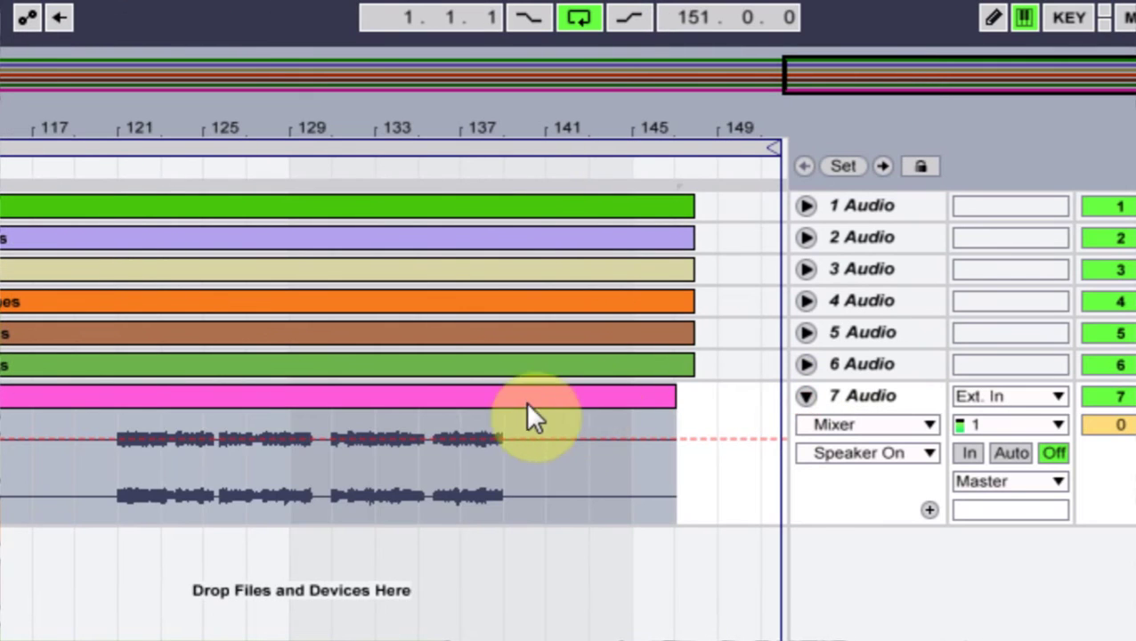
click(670, 459)
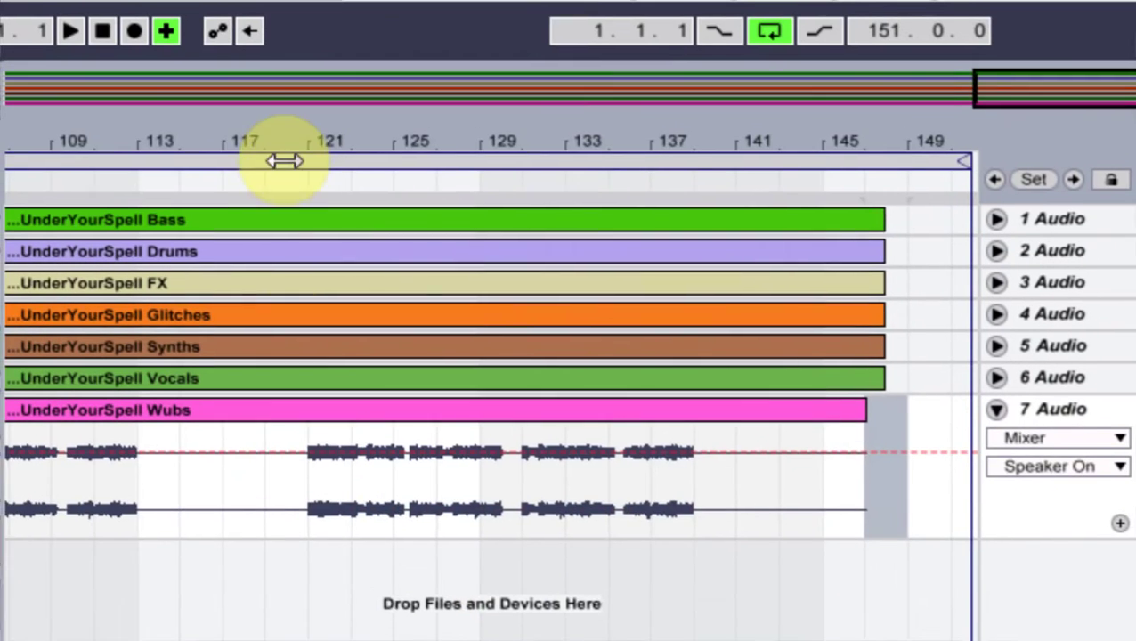
Step: Examine up close where the Wubs audio begins relative to bar 121, and collapse the track
click(76, 124)
drag(288, 161, 289, 214)
drag(541, 169, 541, 222)
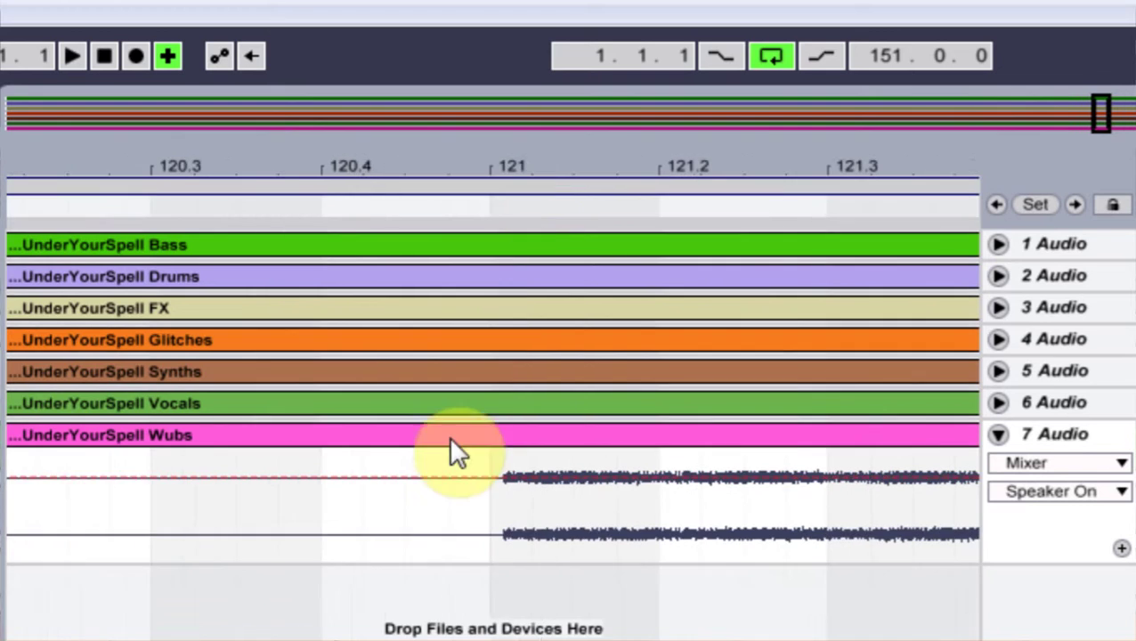
drag(464, 118, 499, 18)
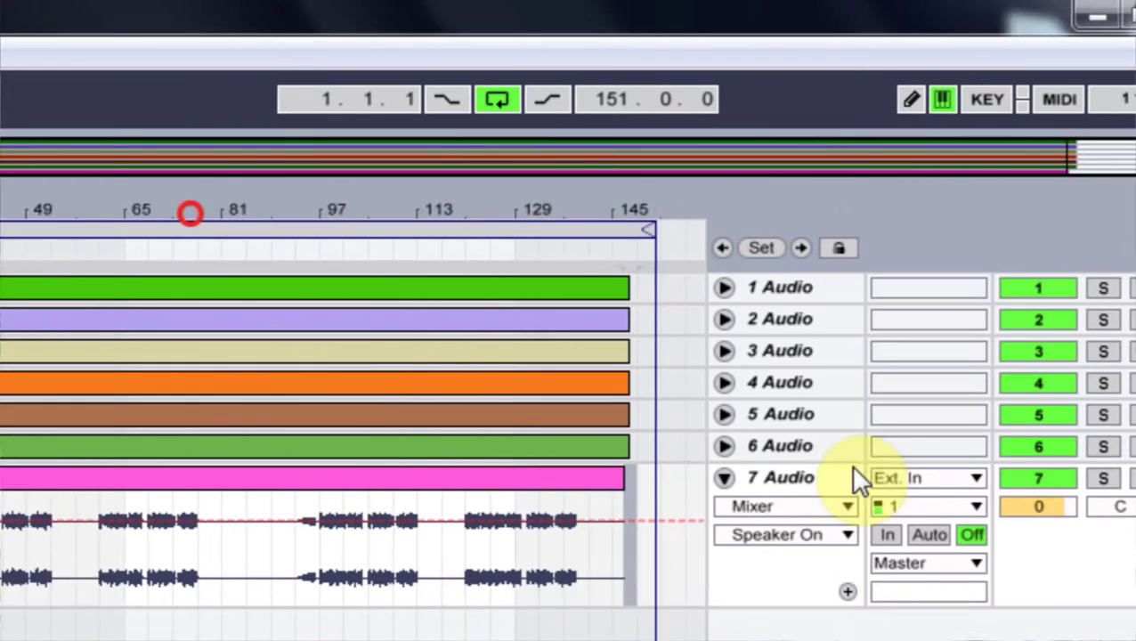
click(723, 478)
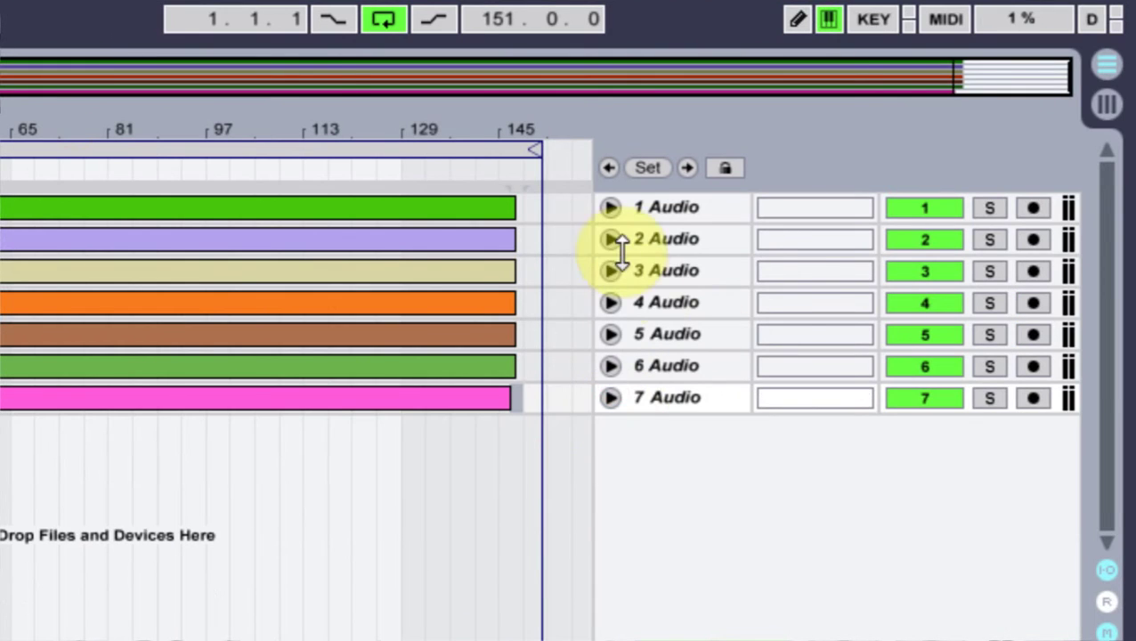
Step: Expand the Drums track and select the silent gap between bar 61 and the first drum hit after it
click(723, 319)
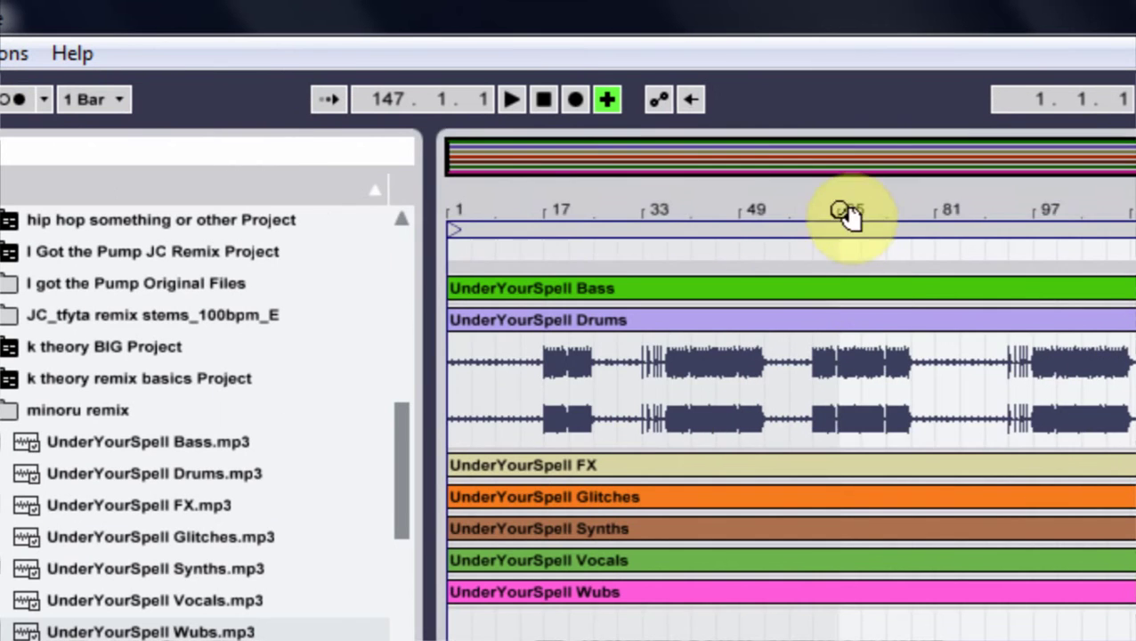
drag(846, 214, 842, 320)
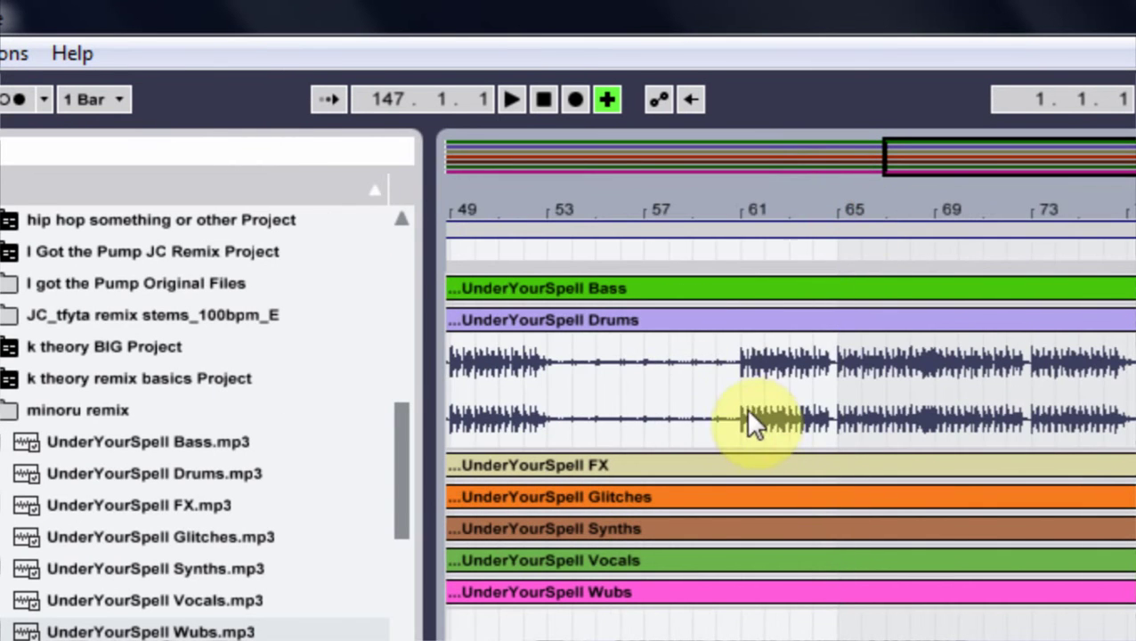
drag(738, 408, 832, 406)
mouse_move(723, 210)
mouse_down()
mouse_move(806, 209)
mouse_move(786, 197)
mouse_move(794, 372)
mouse_up()
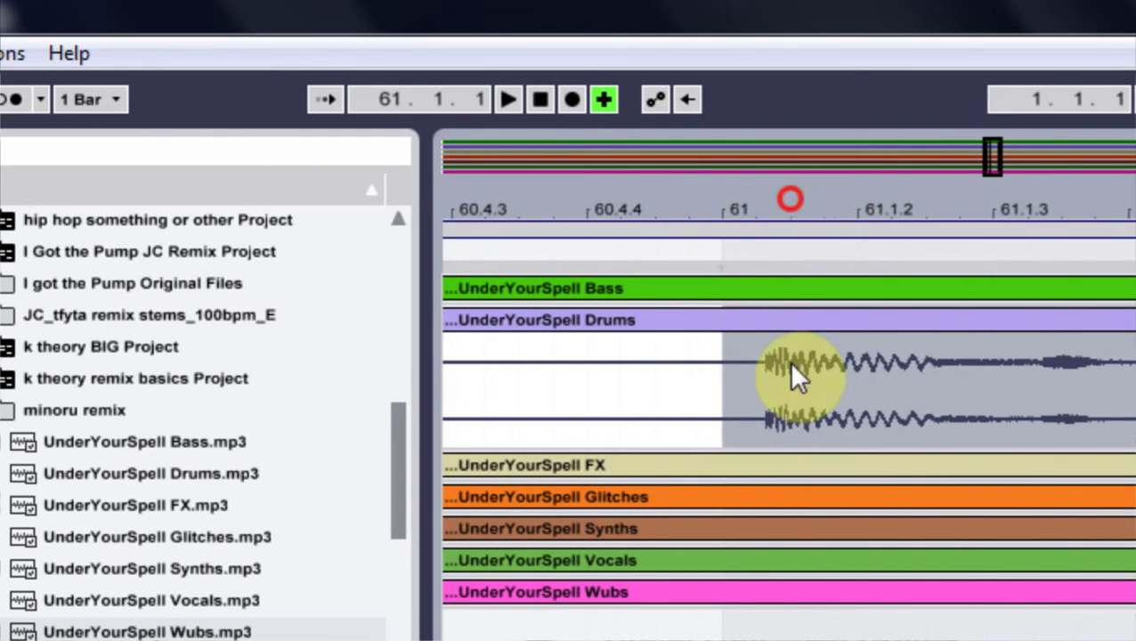
click(716, 411)
drag(719, 411, 756, 416)
drag(710, 207, 941, 431)
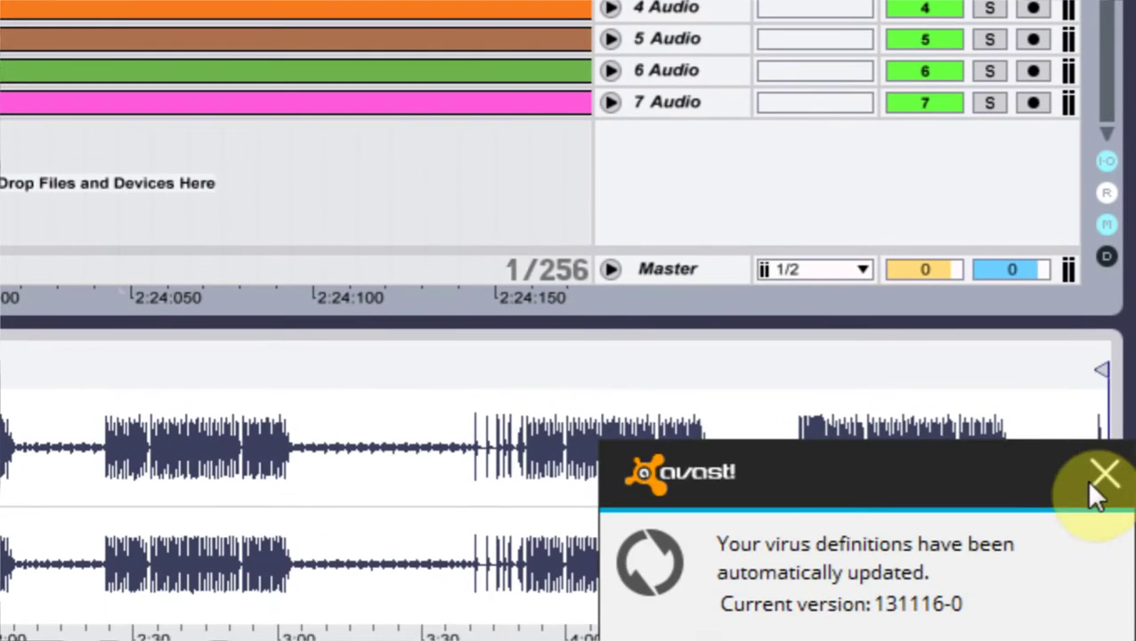
Step: Dismiss the antivirus update notification and examine the silent gap after bar 61 on the Drums track more closely
click(1099, 468)
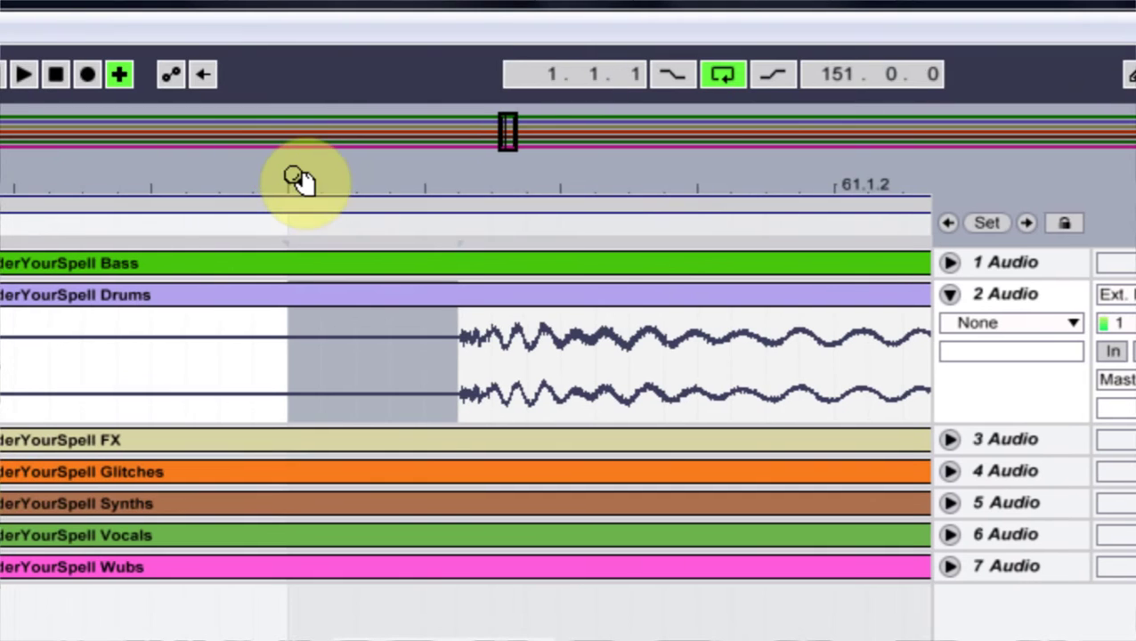
click(120, 57)
drag(292, 174, 296, 179)
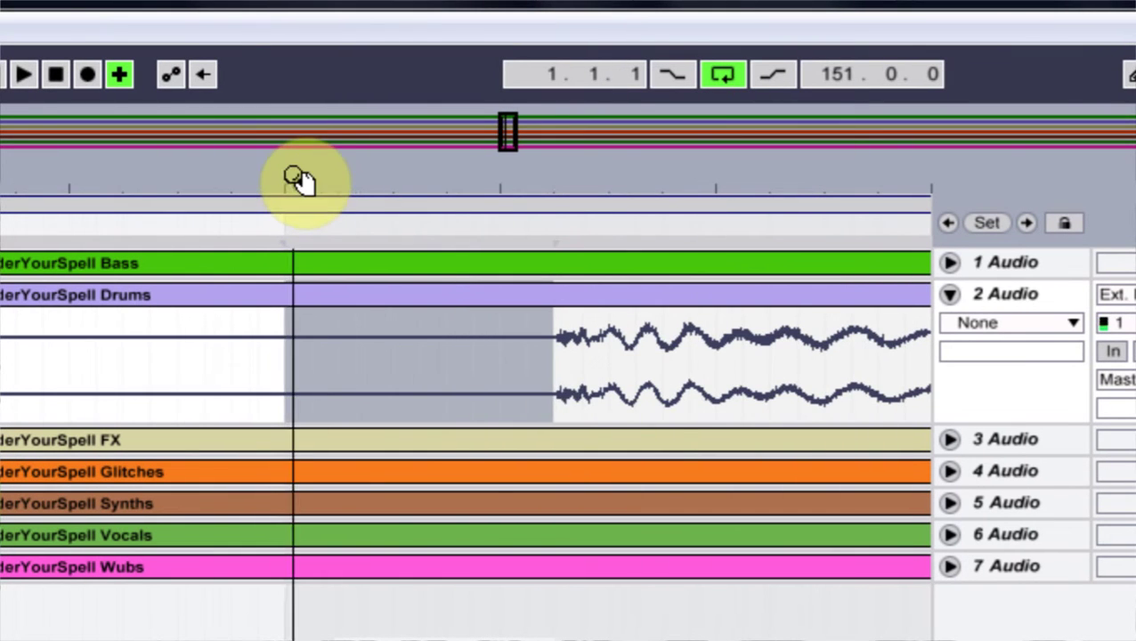
click(552, 377)
click(311, 385)
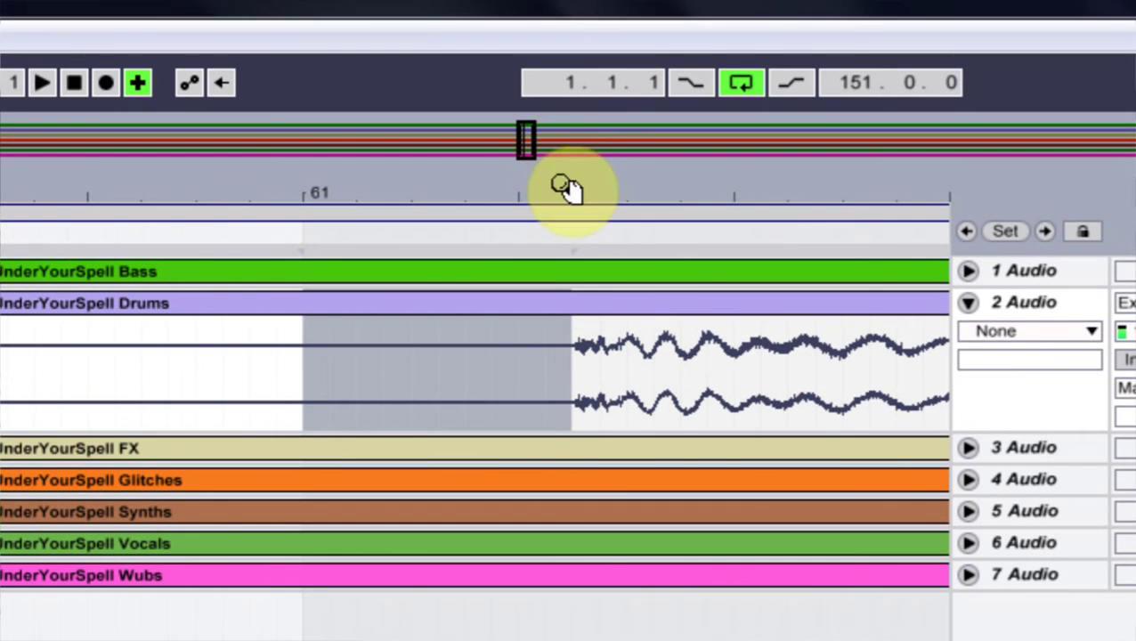
Step: Try moving the Drums clip's start marker to 48 ms to pull the drum hit onto bar 61
drag(560, 174, 559, 173)
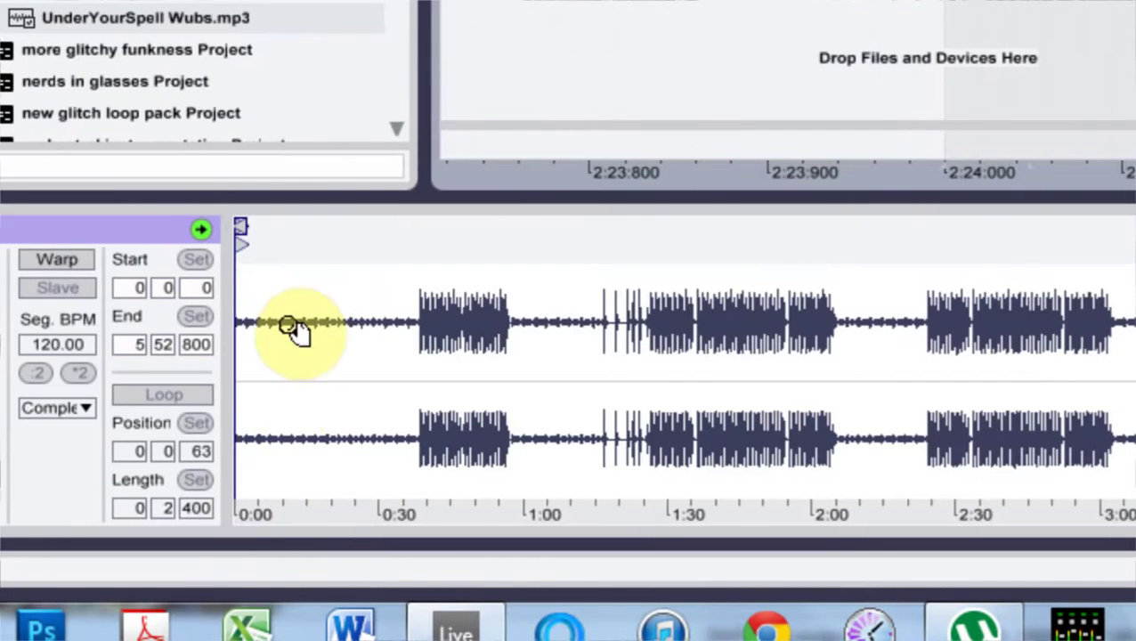
drag(292, 325, 297, 355)
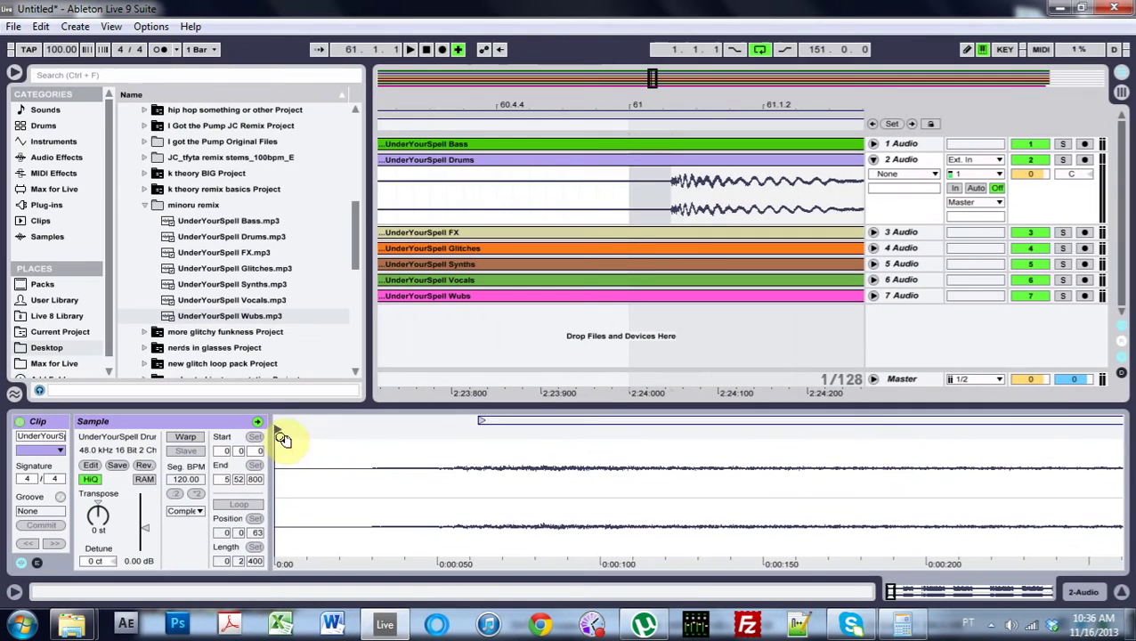
drag(282, 432, 433, 445)
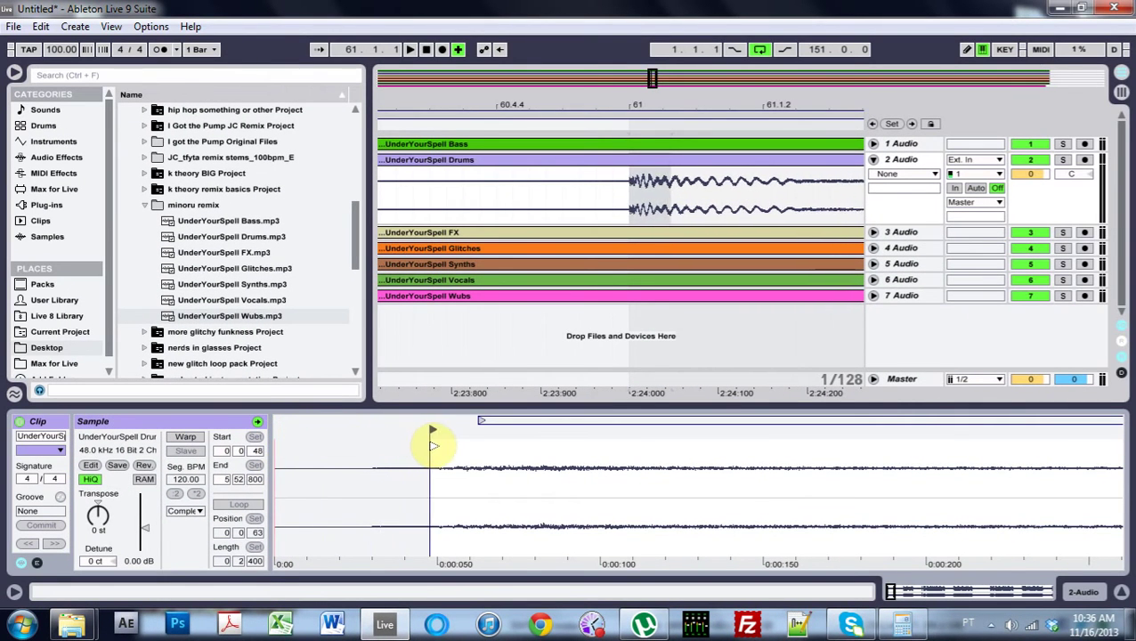
Step: Expand the Bass track for comparison, return the Drums clip's start to the beginning of its sample, and collapse Bass
click(873, 144)
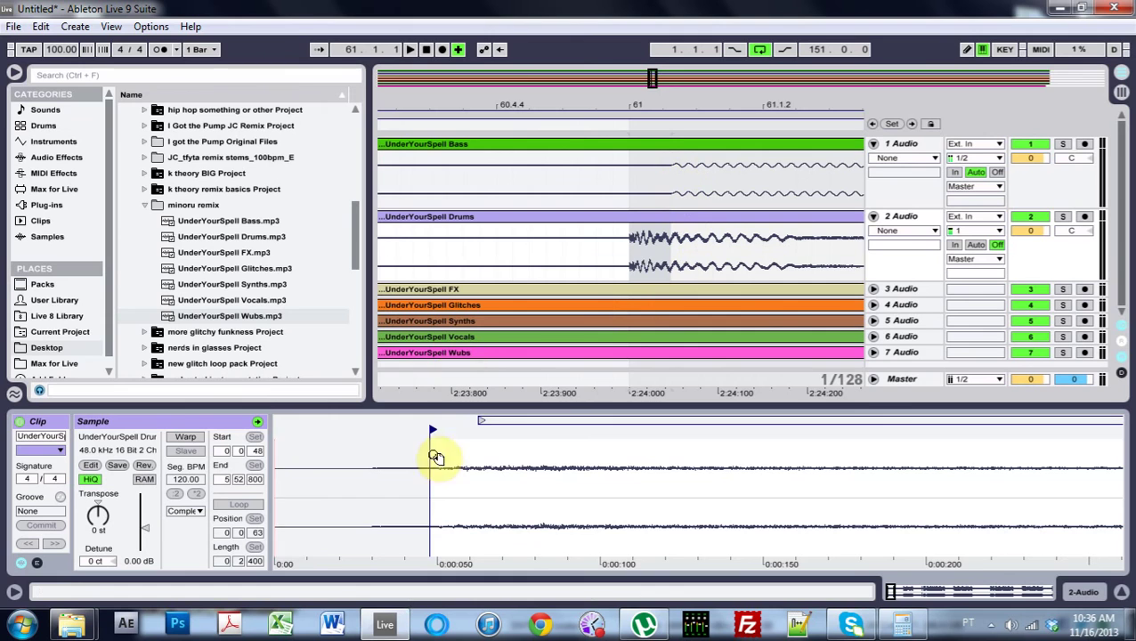
drag(436, 432, 261, 419)
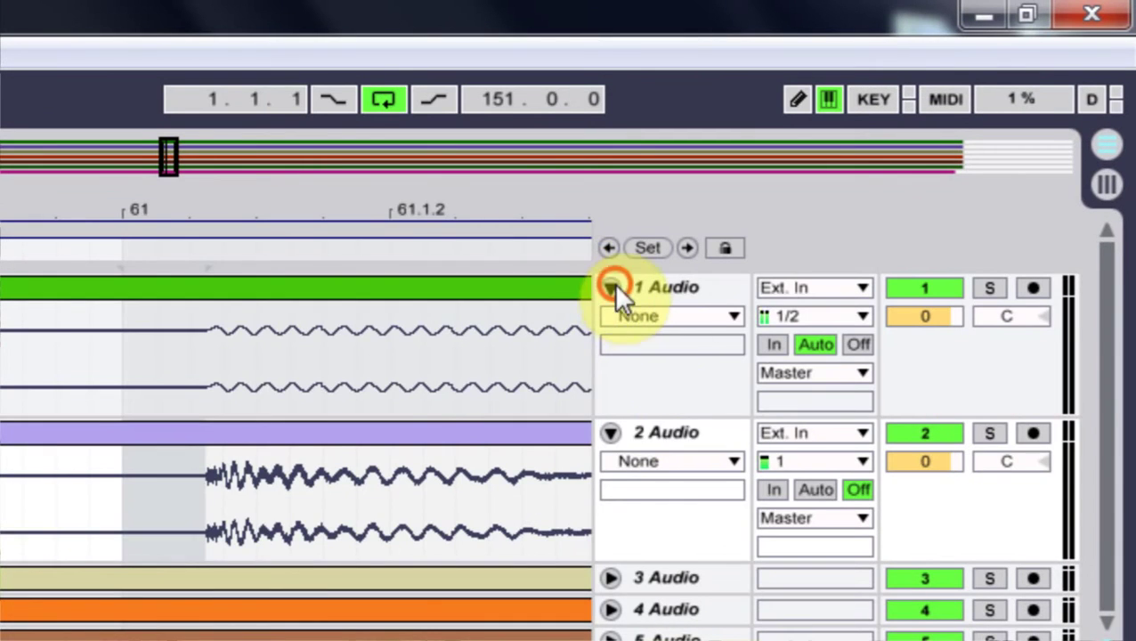
click(681, 248)
Step: Select and copy the silent stretch from bar 61 to the start of the drum hit on the Drums track
drag(229, 389, 234, 392)
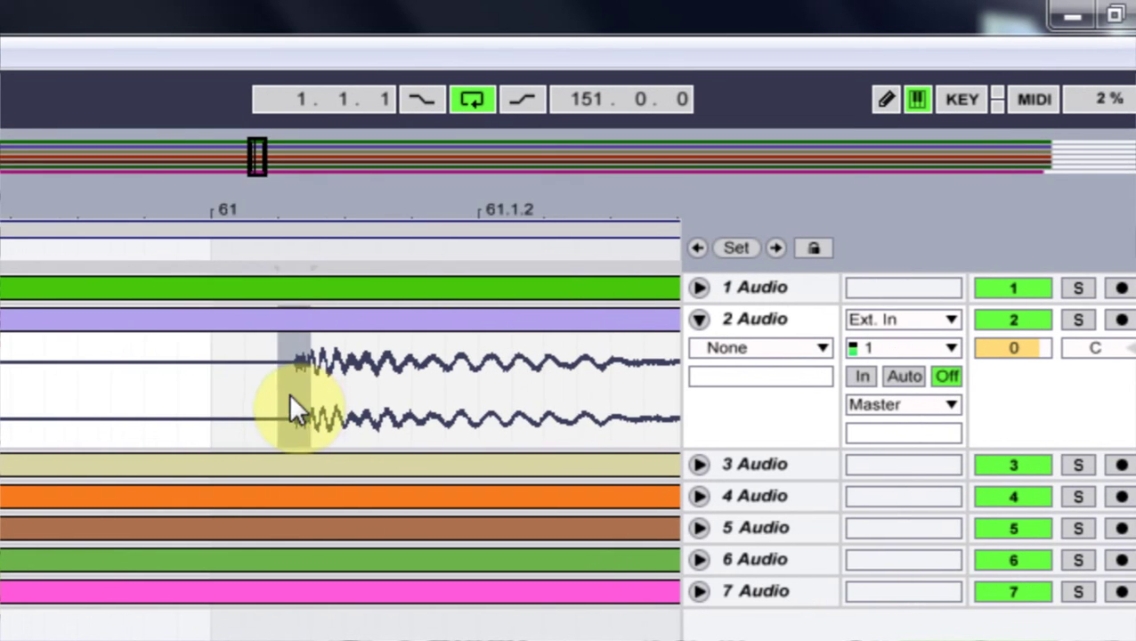
drag(174, 185, 175, 186)
drag(284, 185, 309, 197)
click(561, 392)
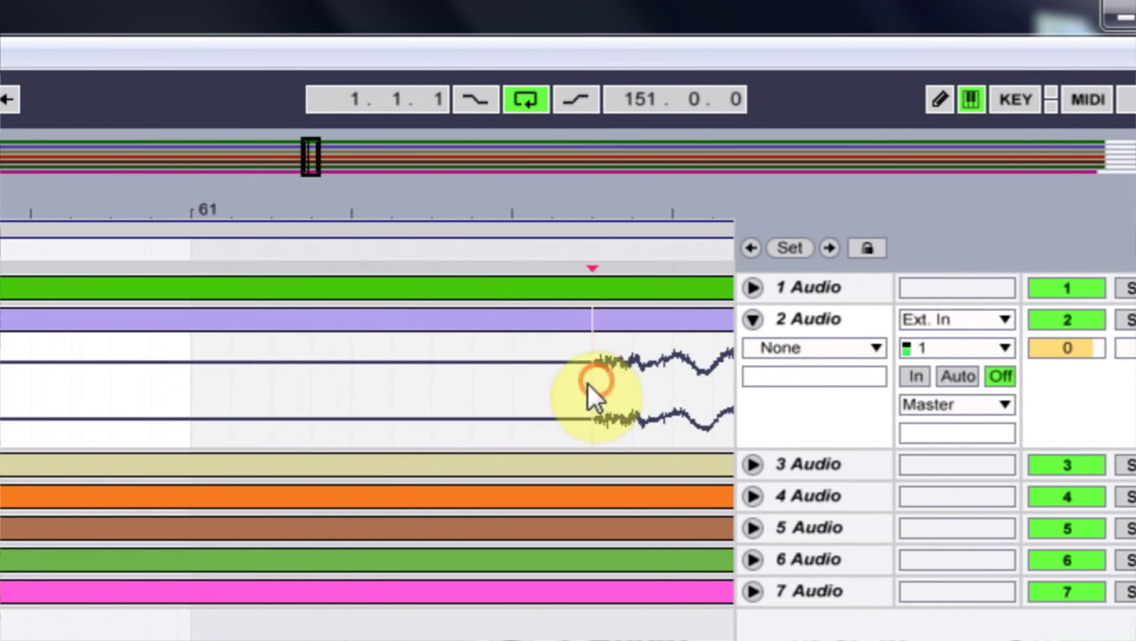
drag(592, 392, 187, 385)
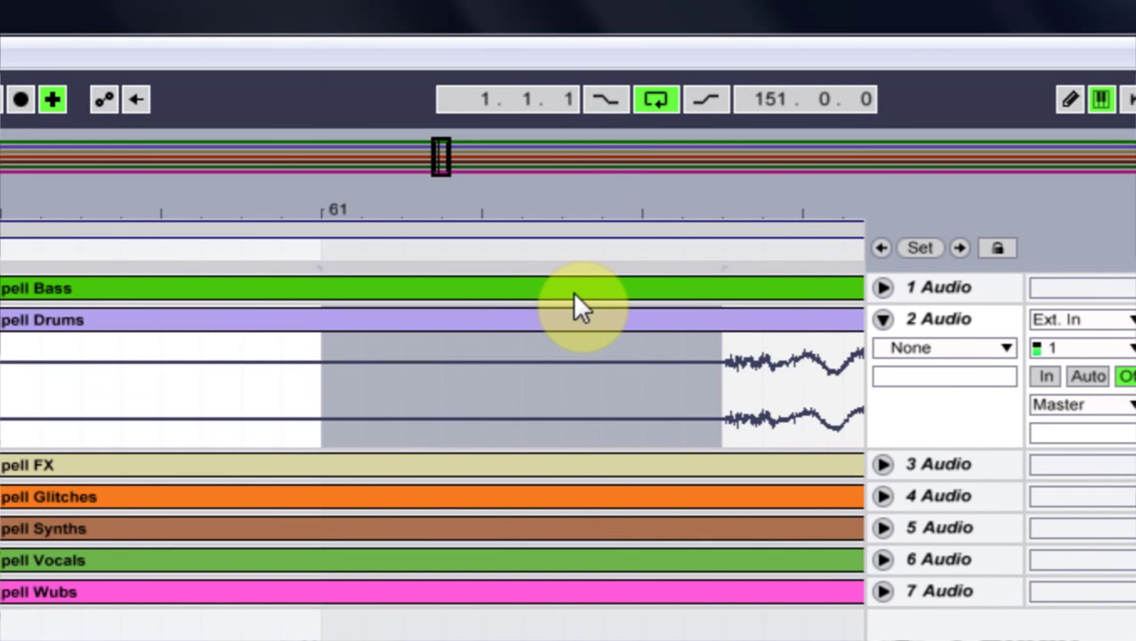
Step: Expand the Bass track and paste the copied silent Drums segment at its very start, position 1.1.1
drag(560, 191, 560, 98)
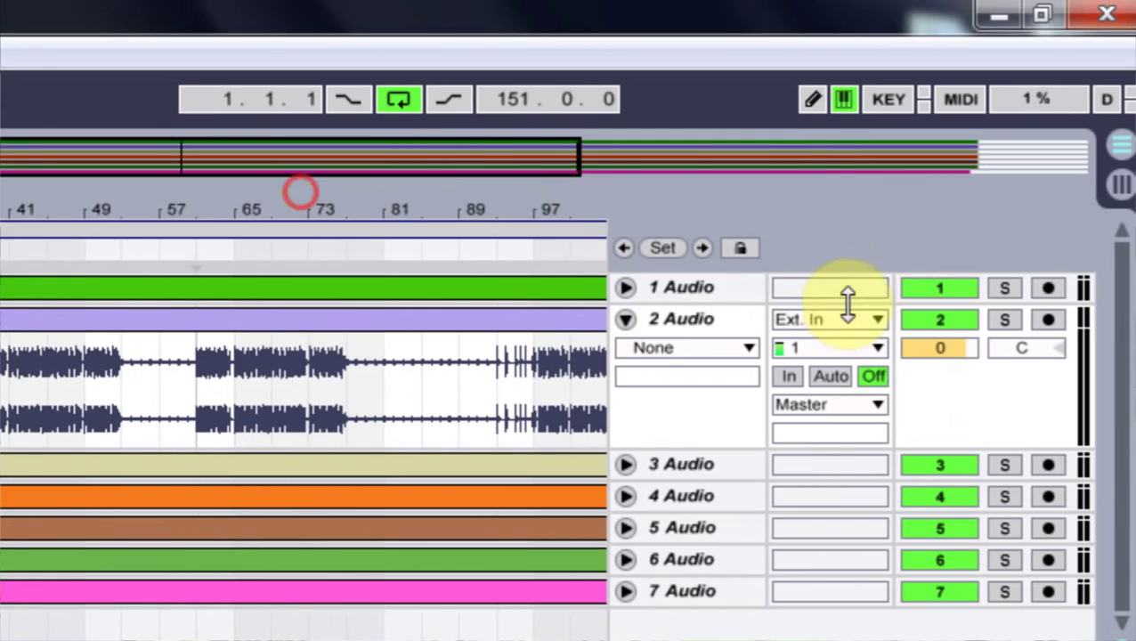
click(882, 286)
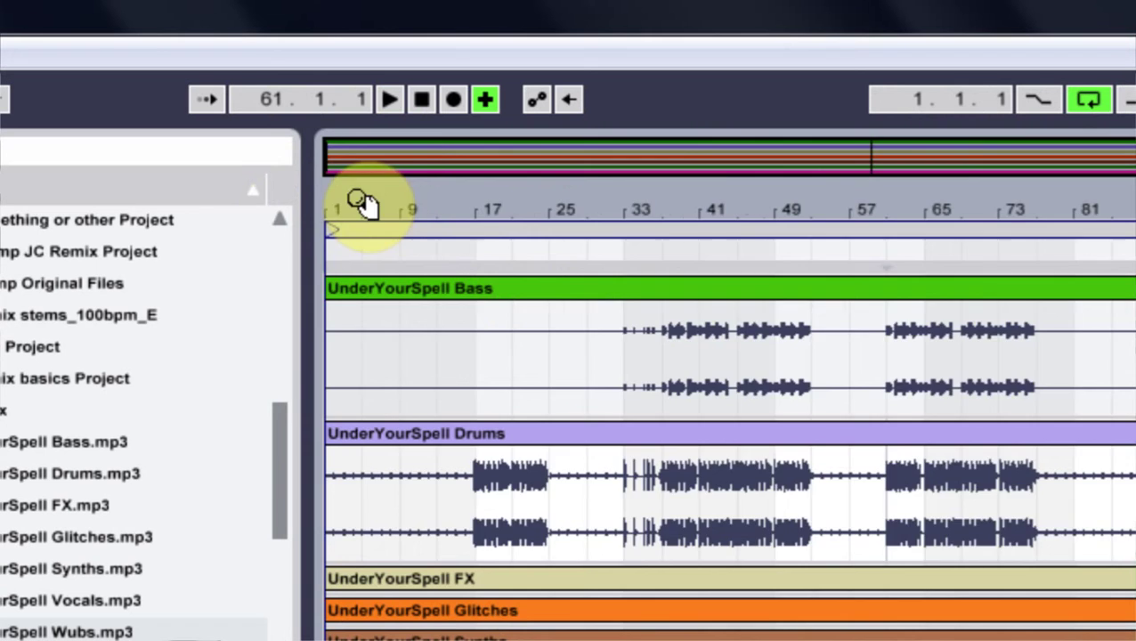
drag(357, 200, 573, 302)
click(327, 376)
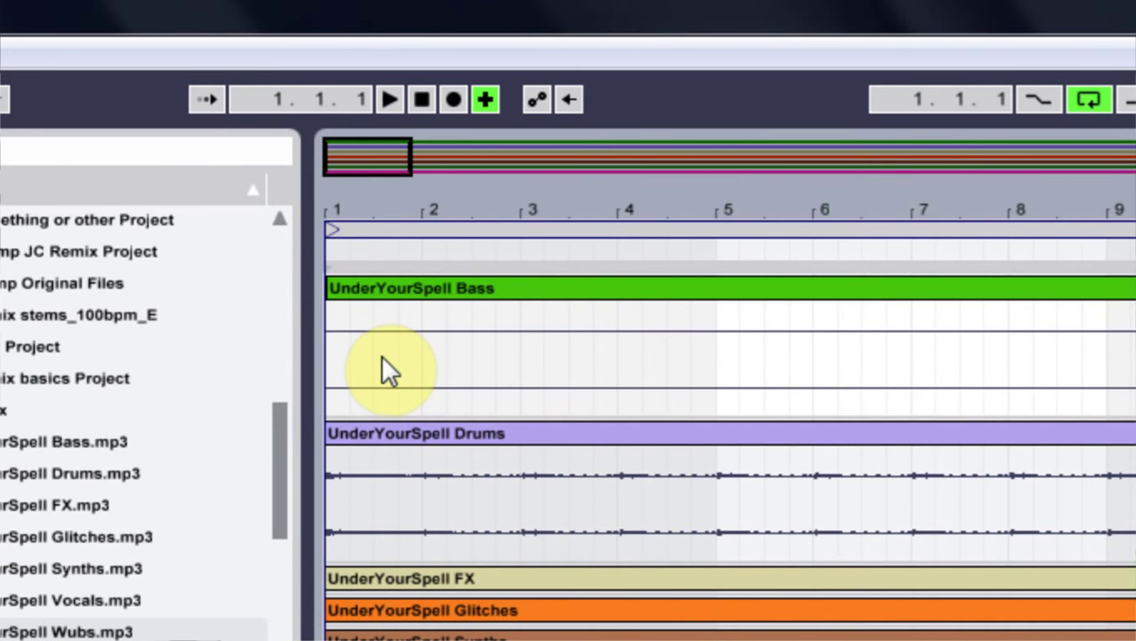
drag(335, 212, 526, 415)
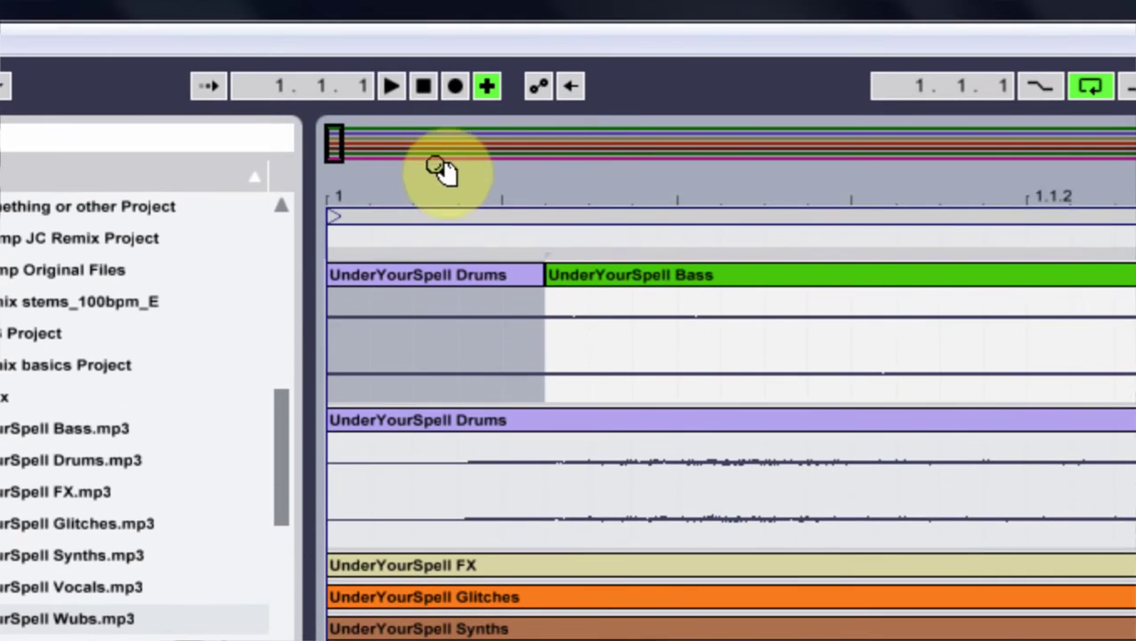
Step: Select the entire arrangement across all seven tracks
drag(441, 171, 432, 178)
click(769, 400)
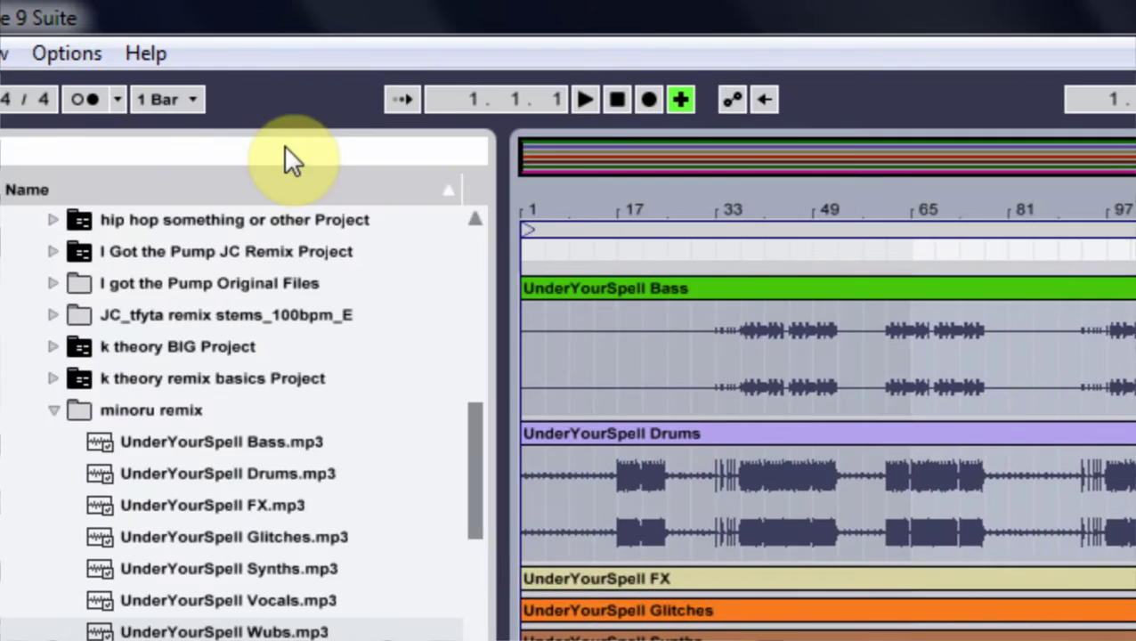
click(284, 145)
Step: Select all tracks from the end of the pasted Drums segment onward, and expand the FX track
mouse_move(526, 202)
mouse_down()
mouse_move(526, 285)
mouse_move(526, 202)
mouse_up()
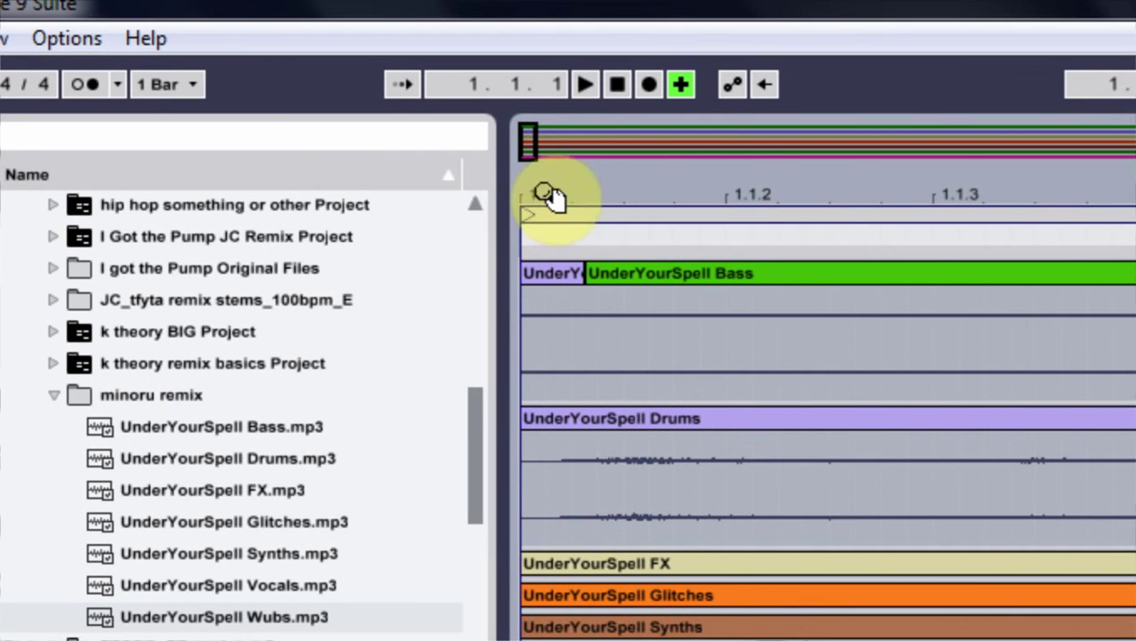
drag(542, 190, 542, 192)
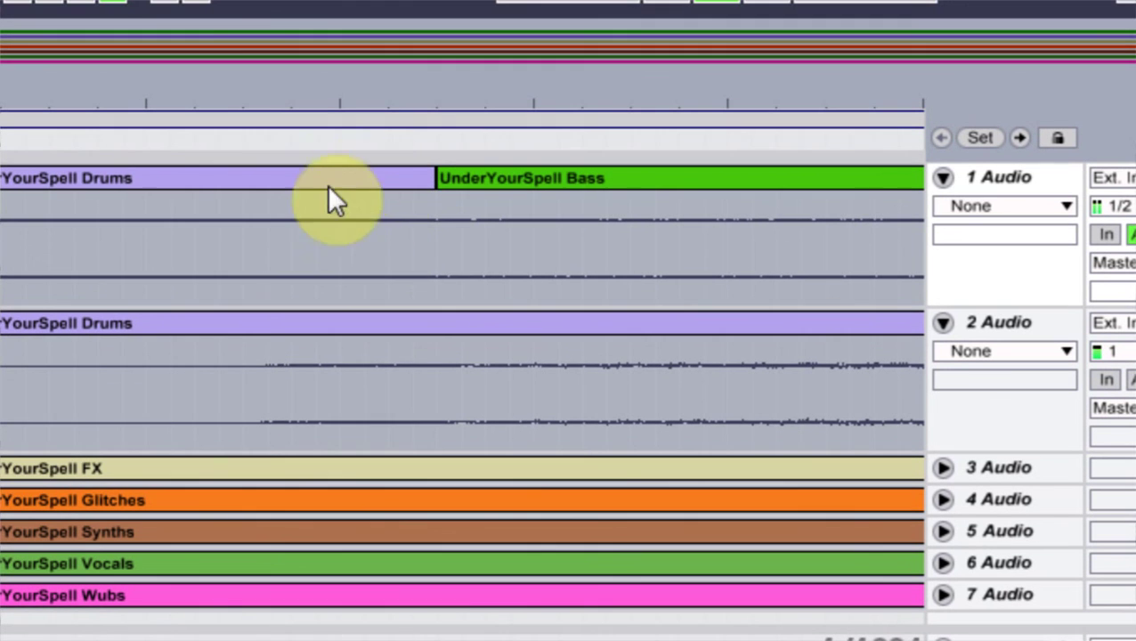
click(430, 245)
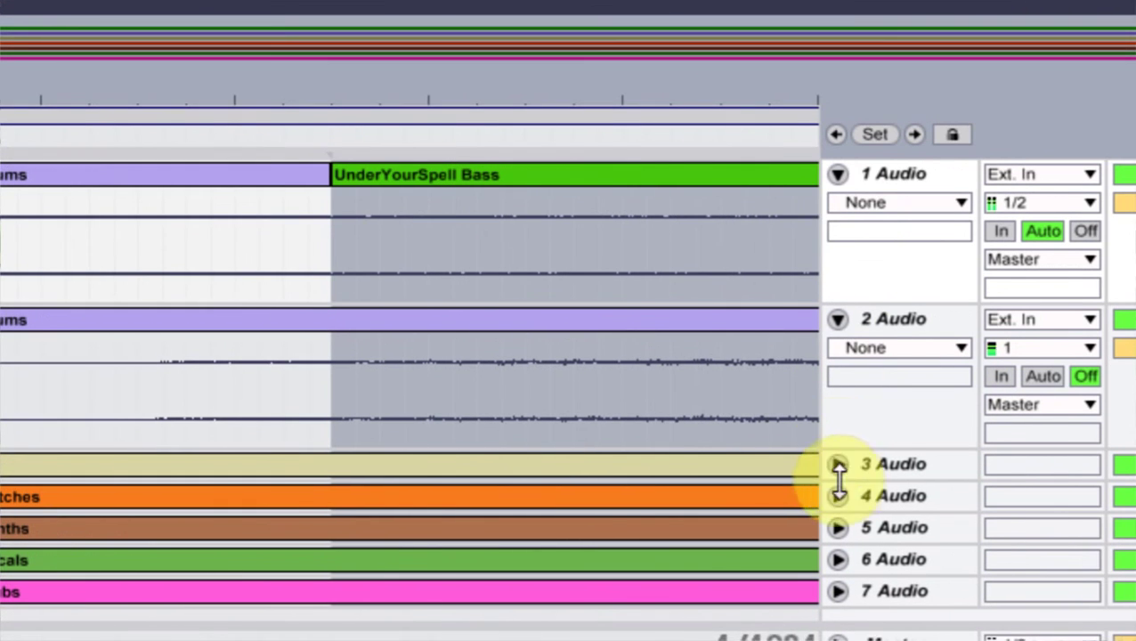
click(839, 466)
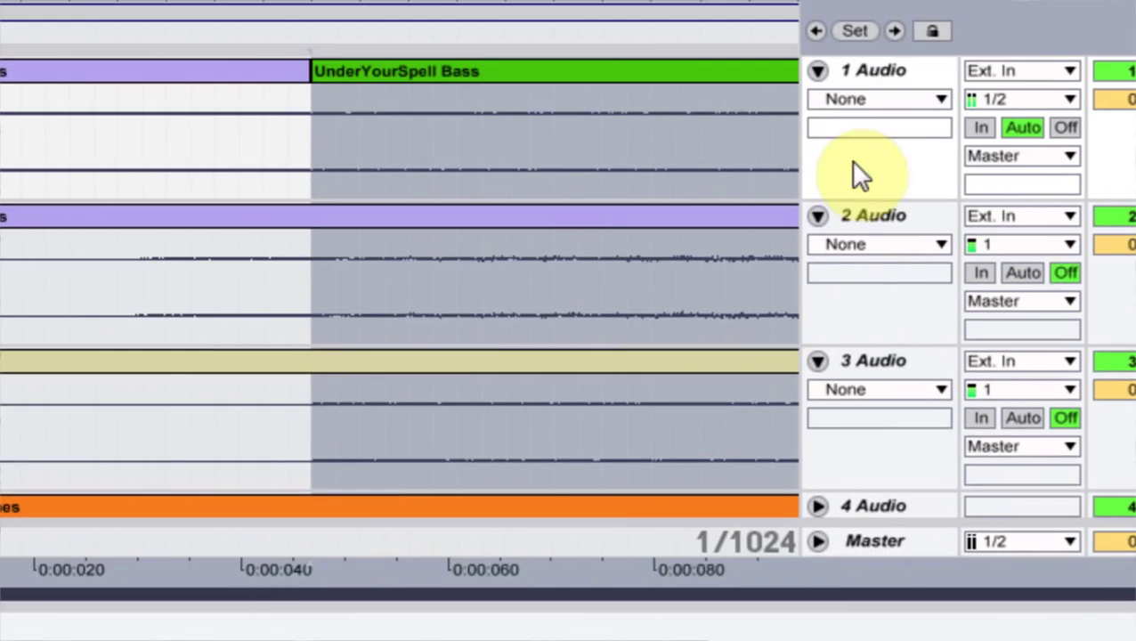
Step: Collapse the FX and Drums tracks and move the selected clips of all seven tracks back to the arrangement's start, 1.1.1
click(837, 465)
click(816, 216)
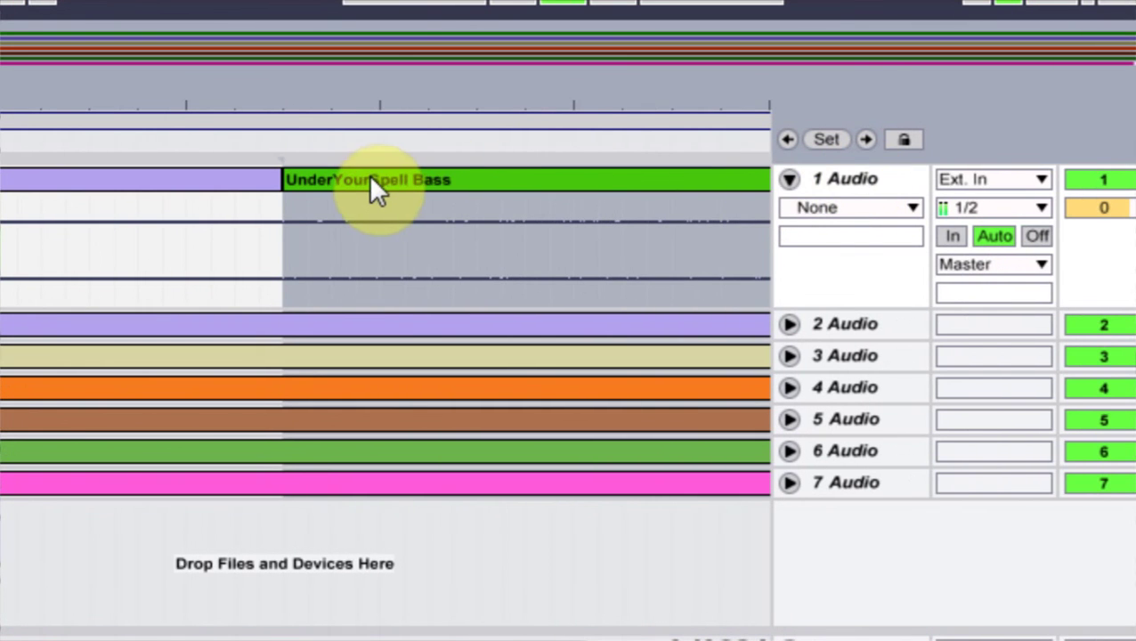
click(438, 181)
drag(437, 175, 283, 190)
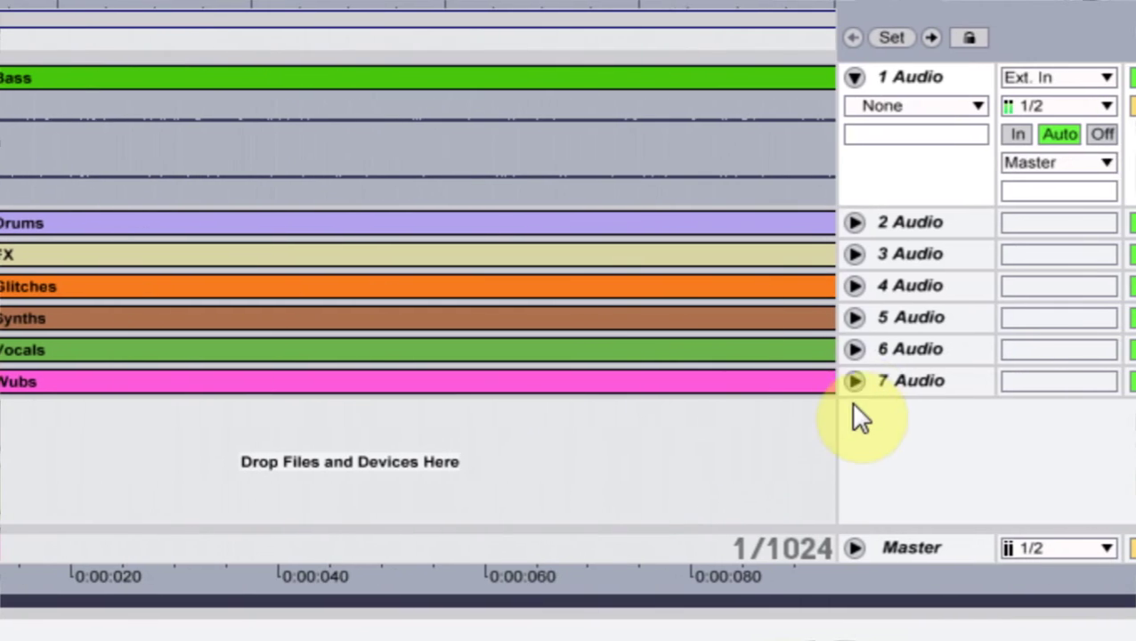
Step: Expand the Wubs track briefly to inspect its clip start, and collapse both the Wubs and Bass tracks
click(846, 381)
click(844, 382)
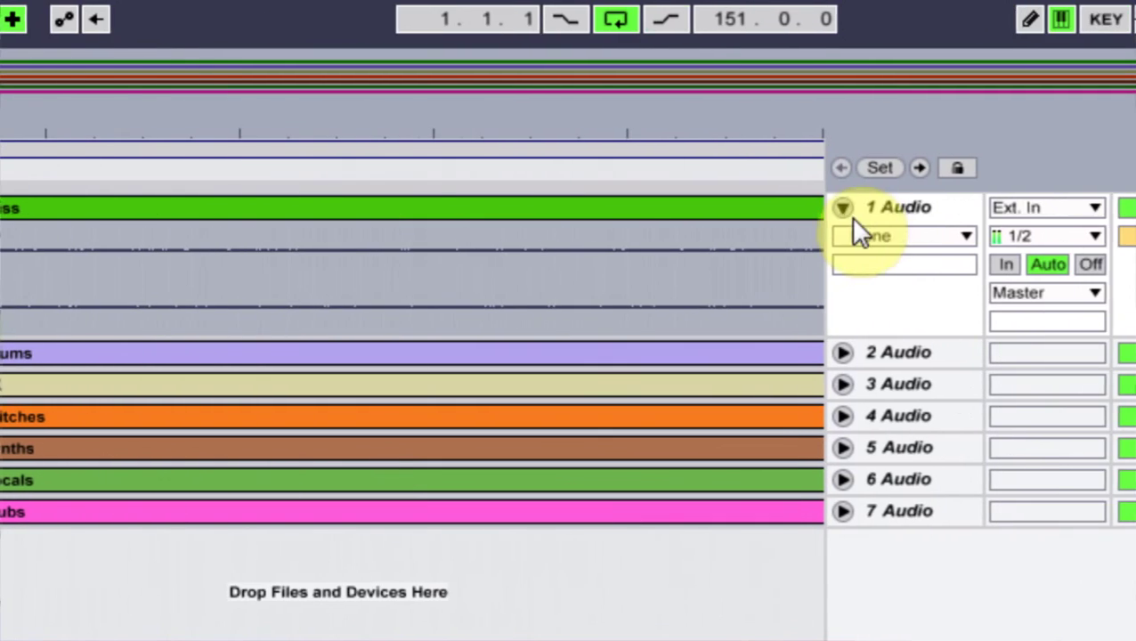
click(848, 78)
Step: Expand the Drums track, examine how its beat entry lines up with bar 17 on the grid, and collapse the track again
drag(687, 3, 687, 3)
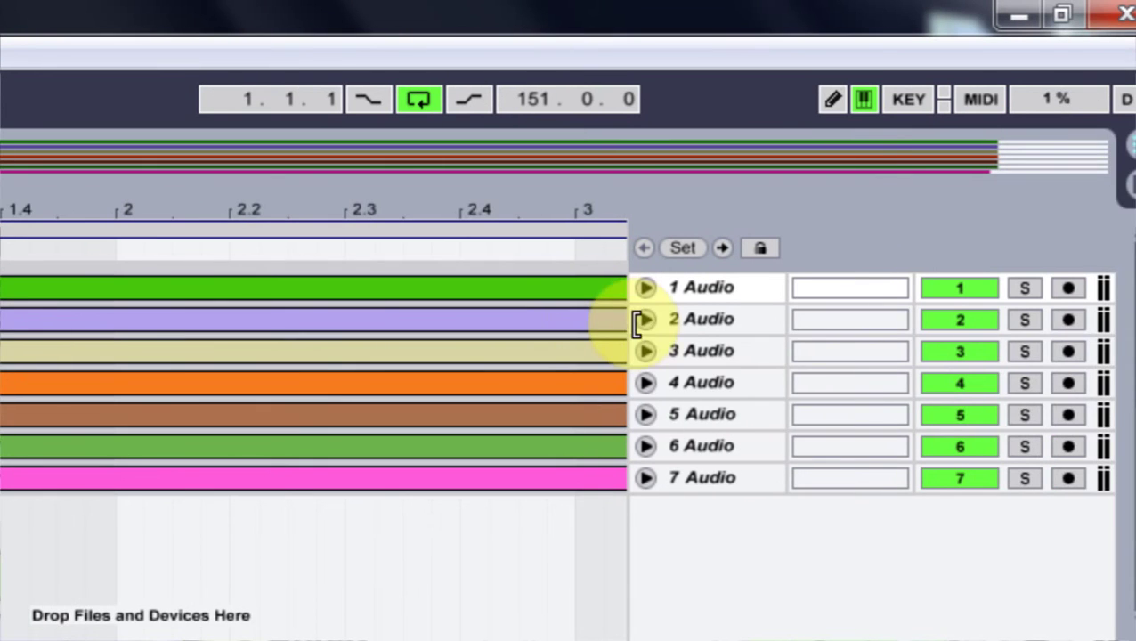
click(841, 296)
drag(285, 198, 0, 143)
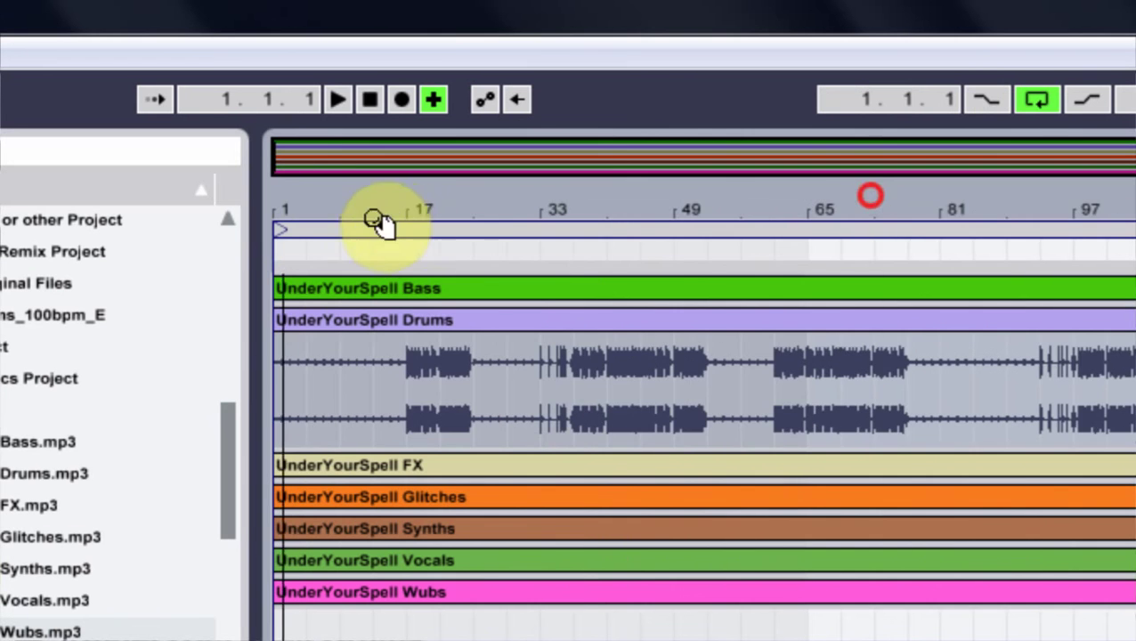
drag(404, 210, 479, 241)
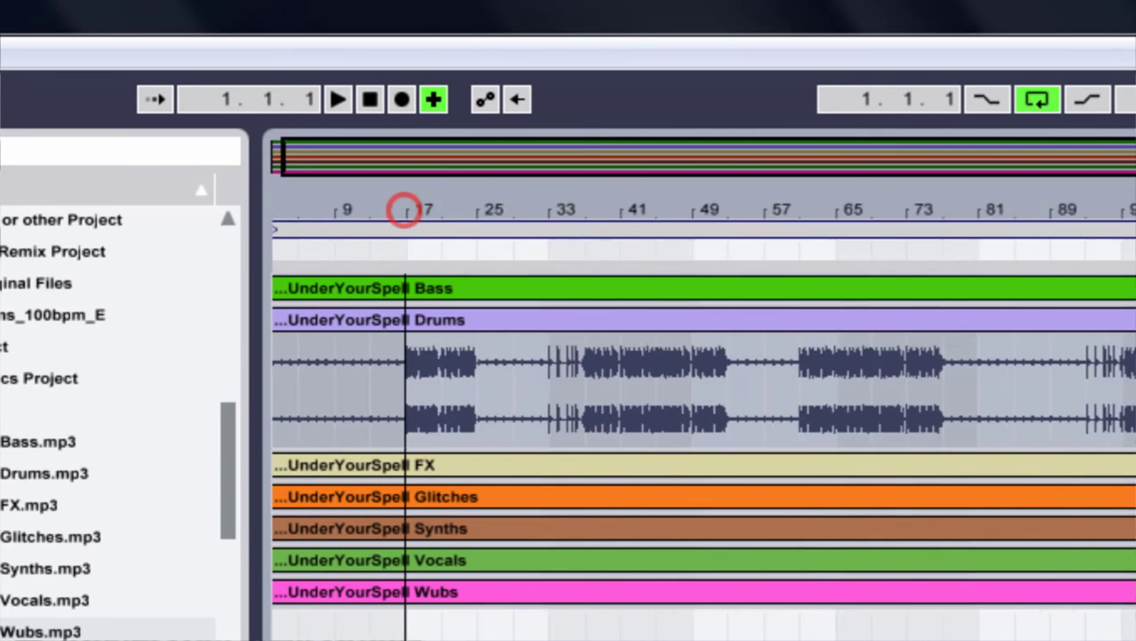
drag(457, 204, 692, 207)
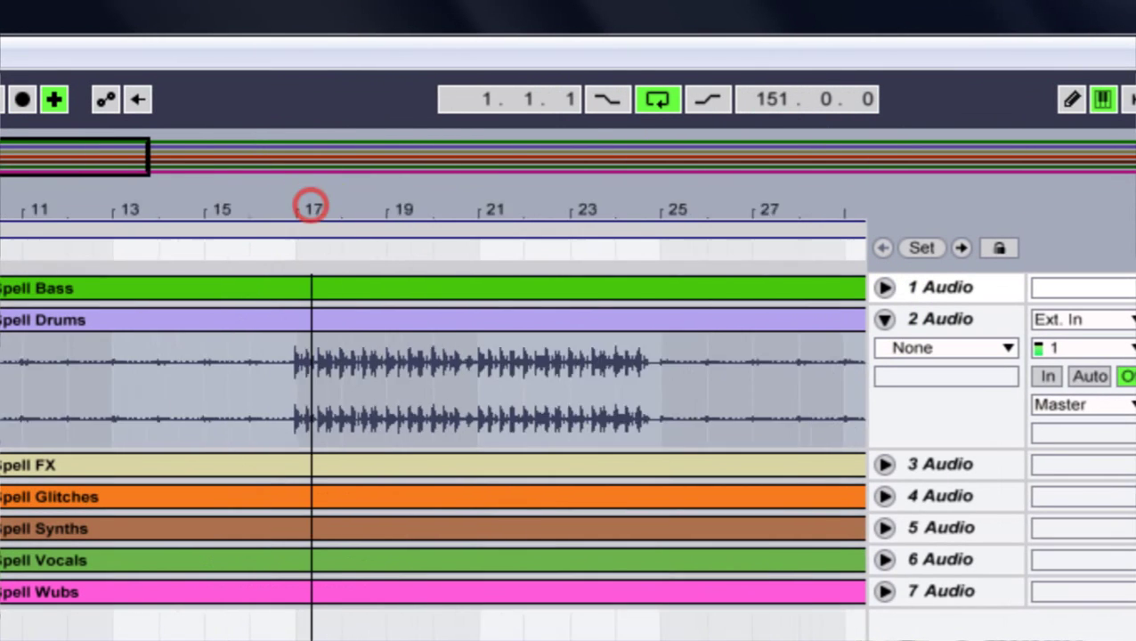
mouse_move(311, 205)
mouse_down()
mouse_move(311, 178)
mouse_move(314, 205)
mouse_up()
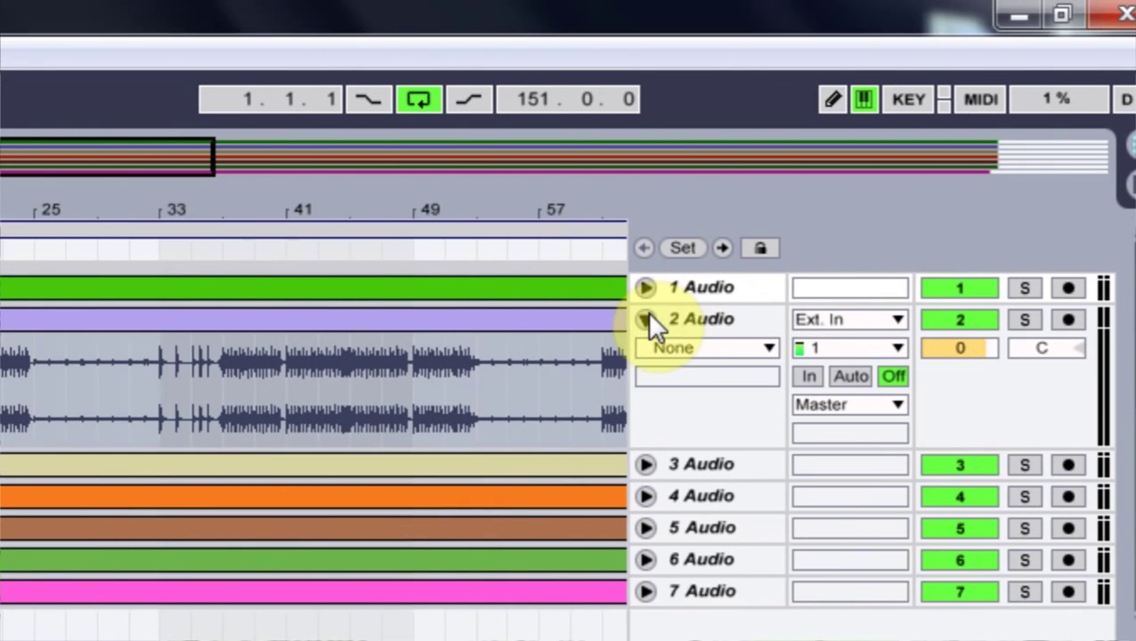
click(645, 319)
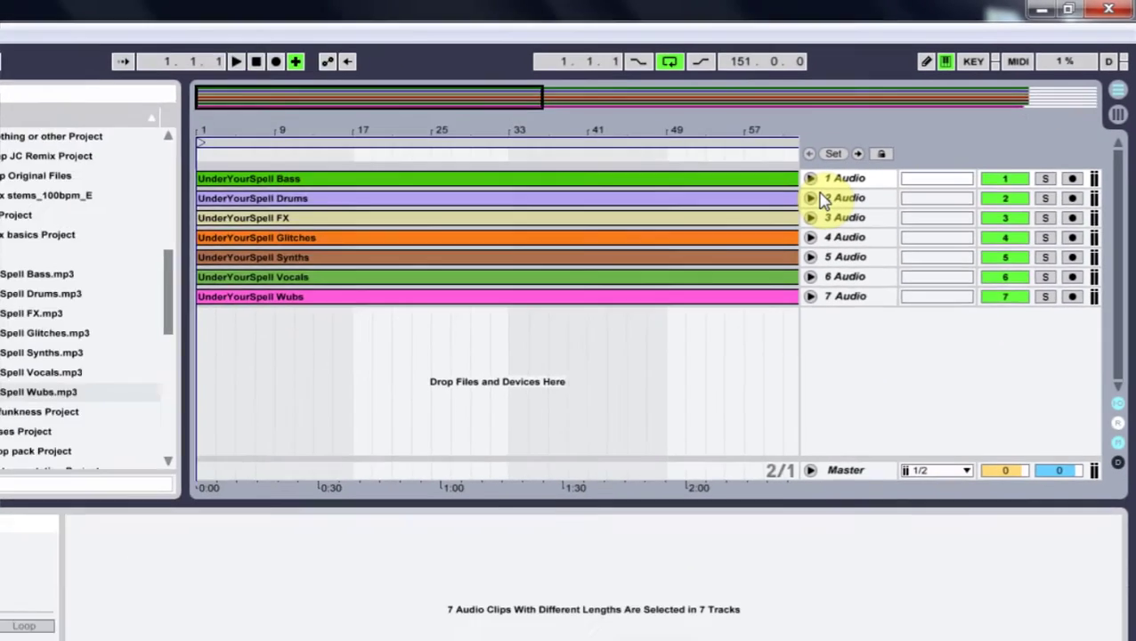